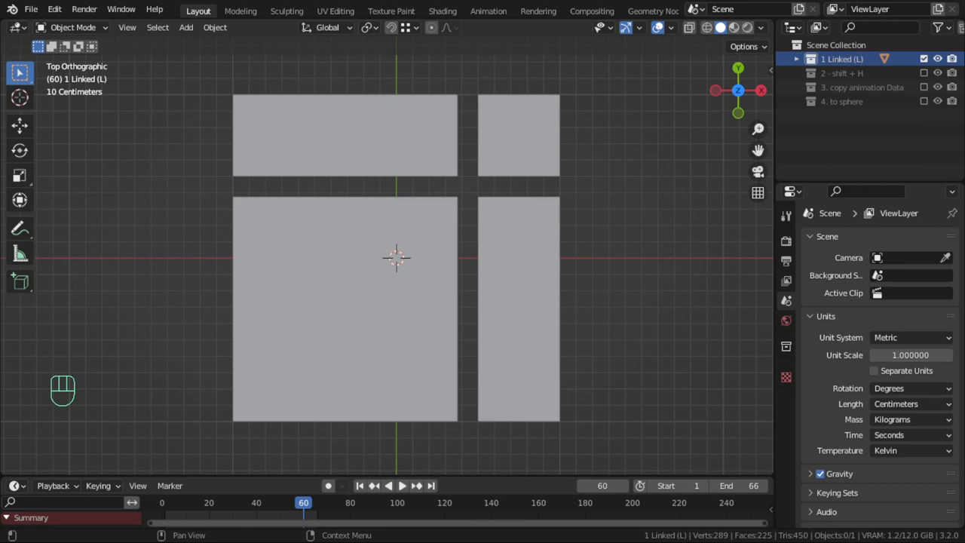
Show the '1 Linked (L)' collection and select its plane object
click(825, 67)
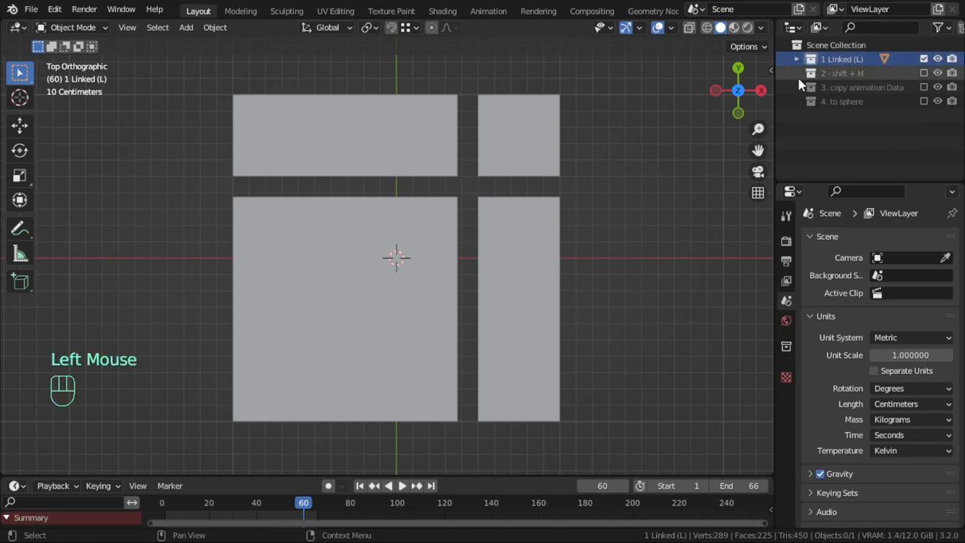
click(558, 241)
In Edit Mode, pick the small square and top rectangle as whole linked islands with L, then clear the selection
middle_drag(577, 257, 544, 198)
key(Tab)
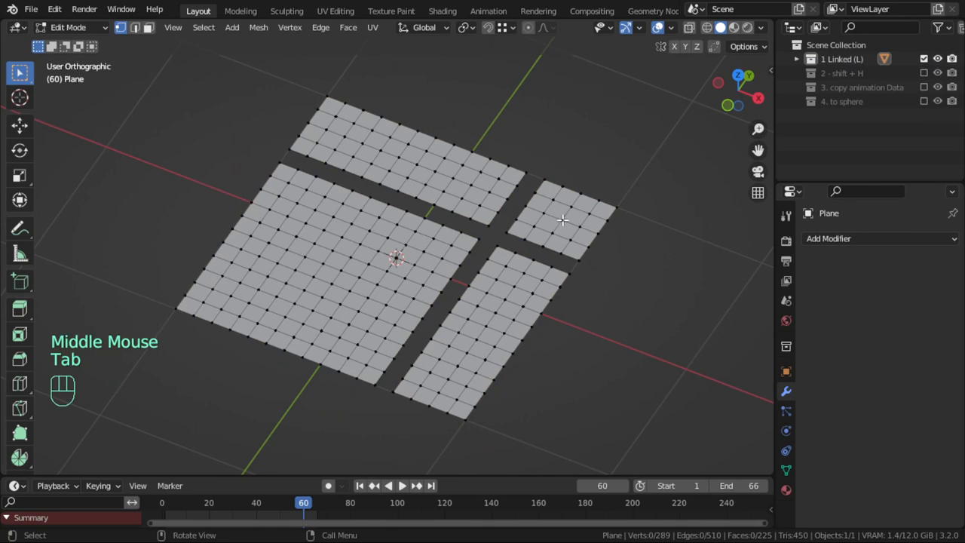
key(l)
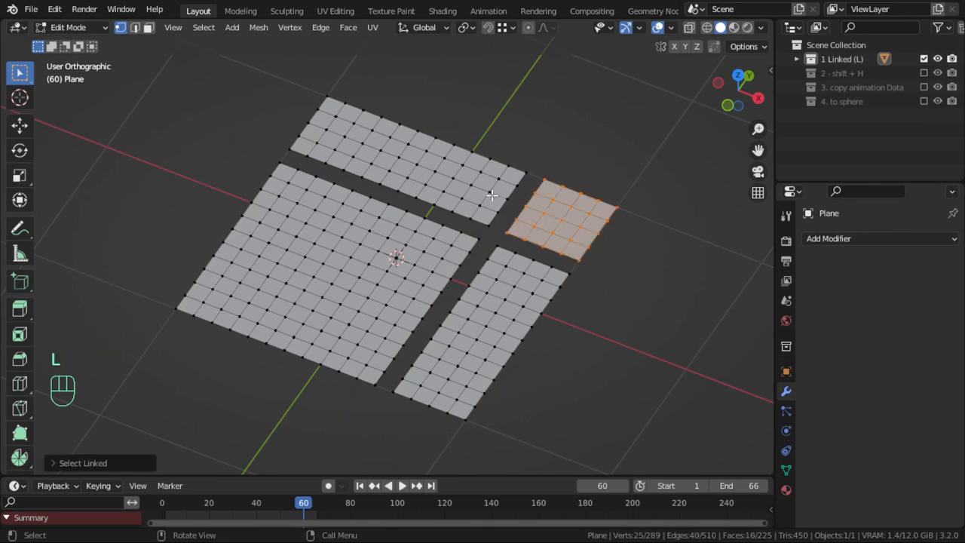
key(l)
key(l)
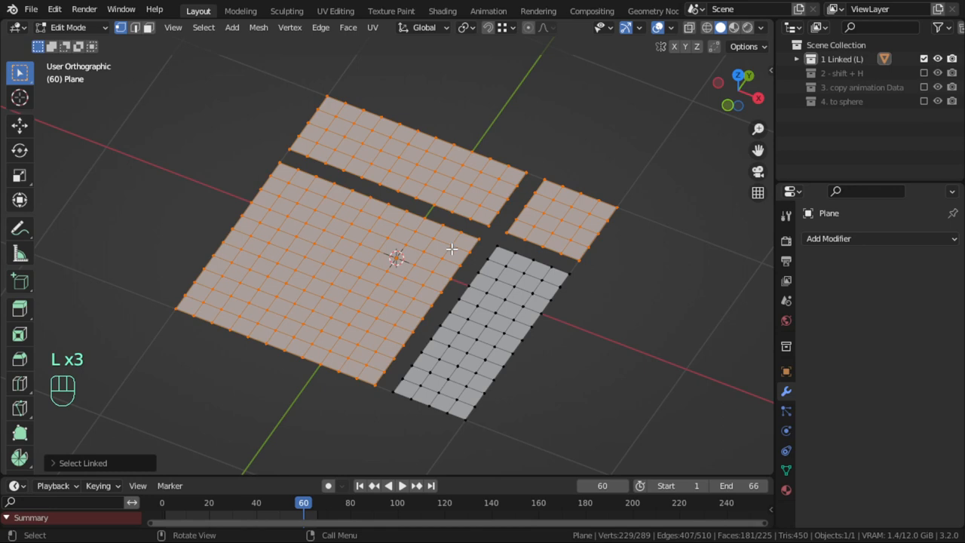
key(alt+a)
click(512, 269)
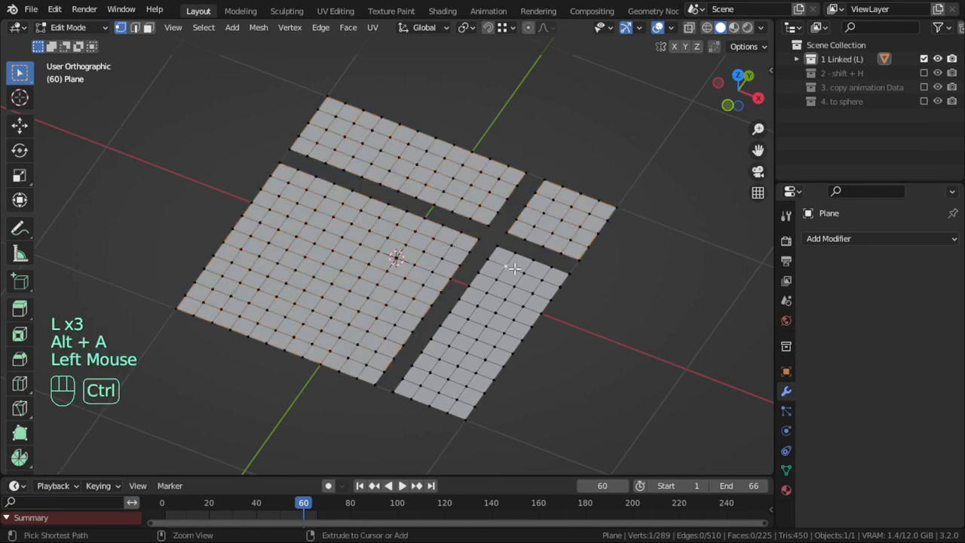
Select the bottom-right piece with Ctrl+L, then rebuild the selection island by island until all four pieces are selected
key(ctrl+l)
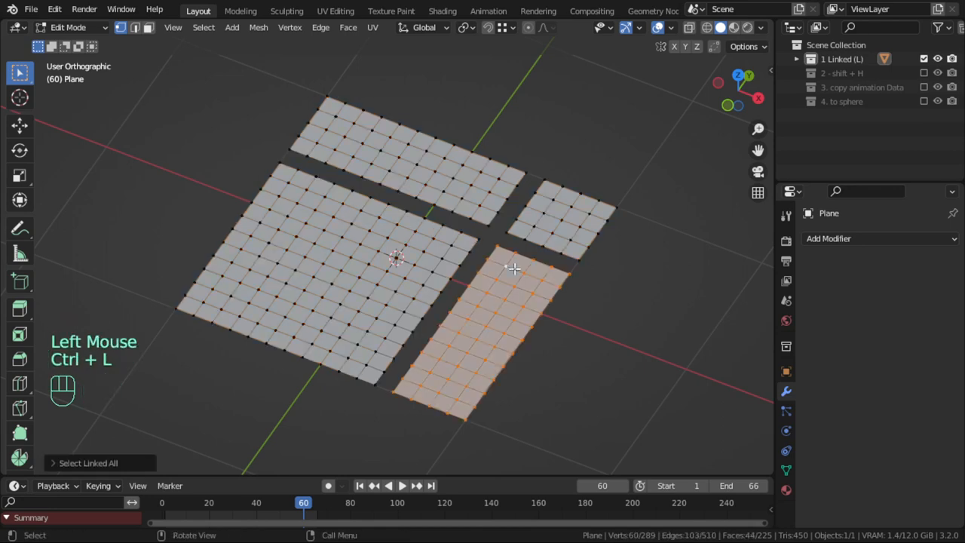
key(alt+a)
key(l)
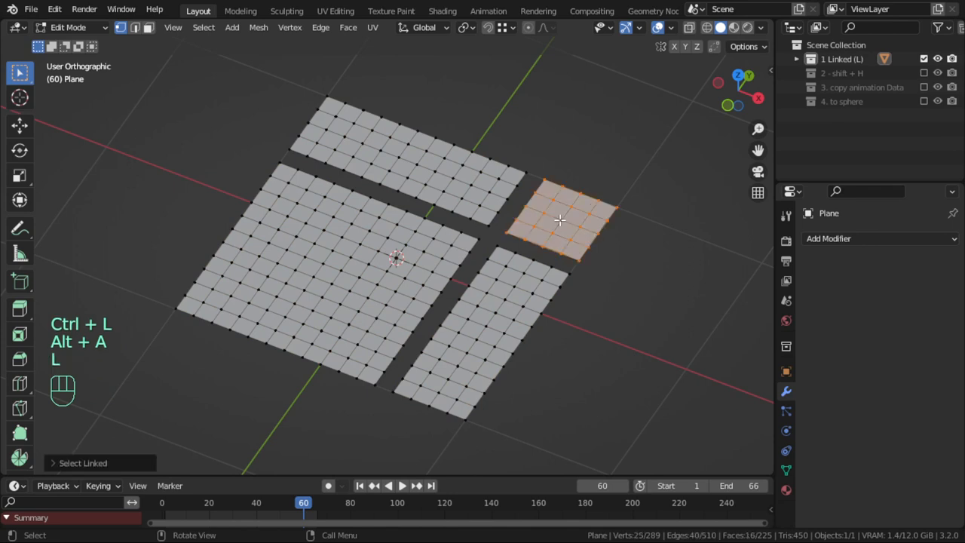
key(l)
key(l)
key(l)
key(l)
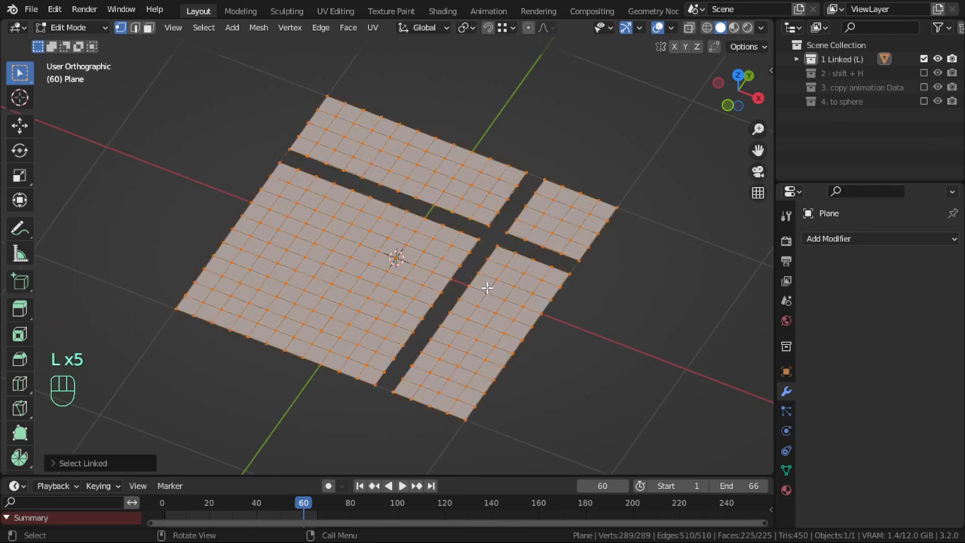
key(Tab)
Switch to the '2 - shift + H' spheres, isolate the middle sphere with Shift+H, then unhide and deselect all
click(924, 59)
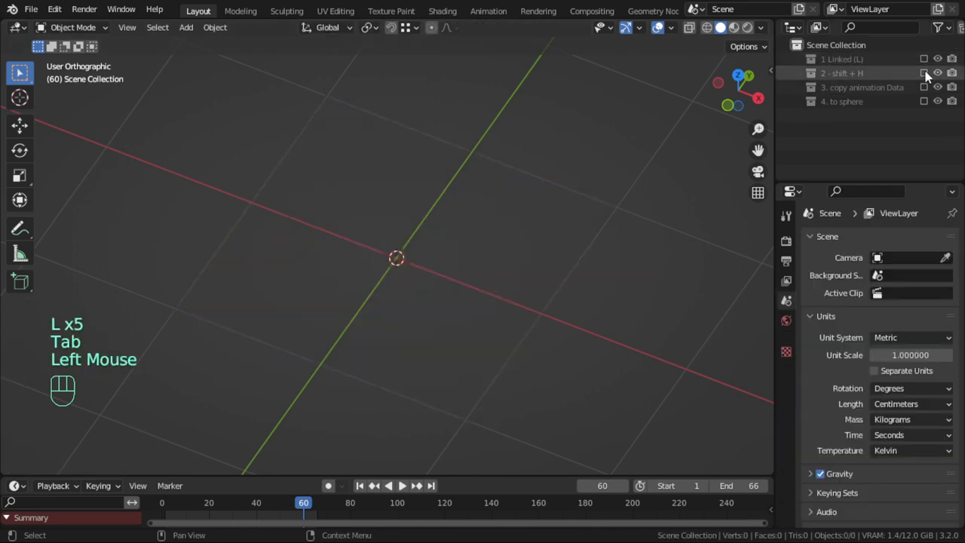
click(539, 313)
mouse_move(579, 290)
shift+middle_down()
mouse_move(501, 267)
mouse_move(515, 263)
shift+middle_up()
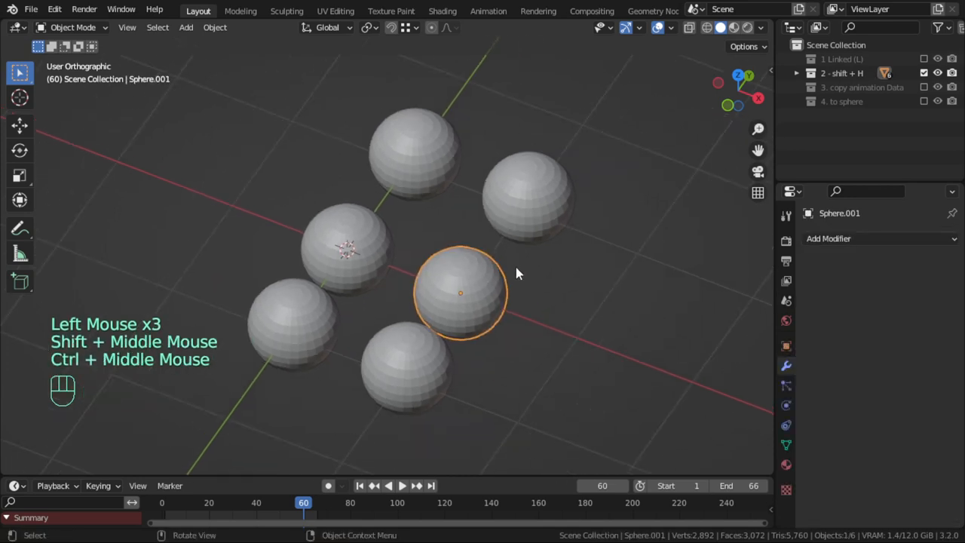
alt+middle_drag(452, 299, 554, 277)
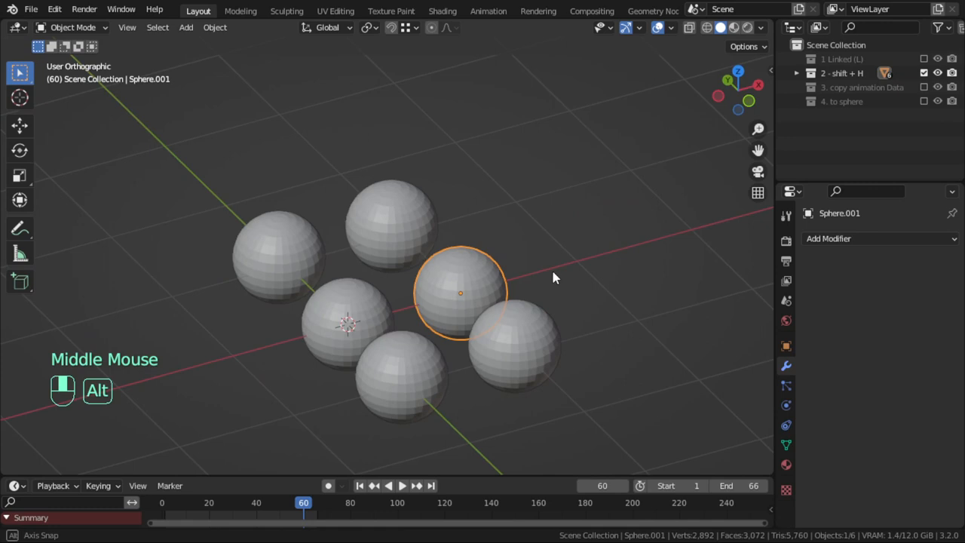
click(520, 320)
click(471, 295)
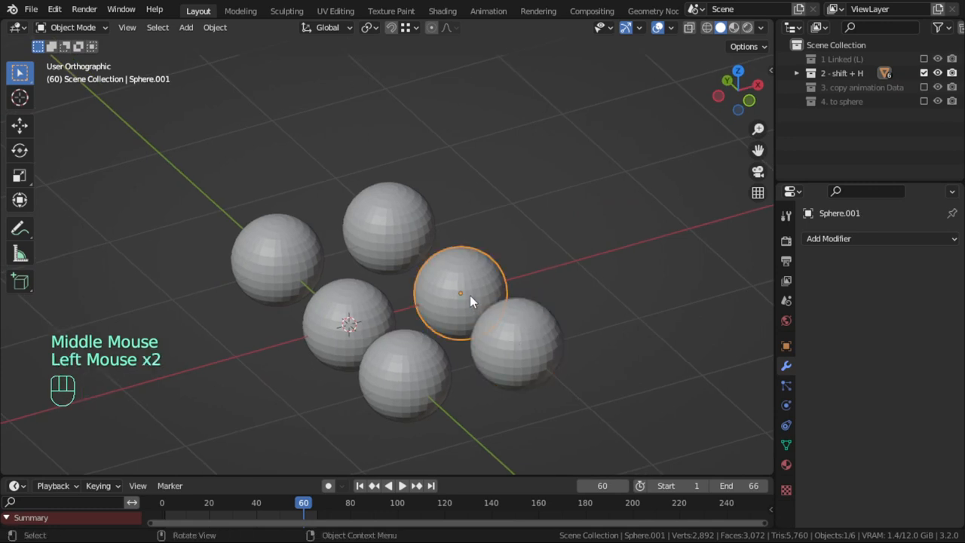
key(shift+h)
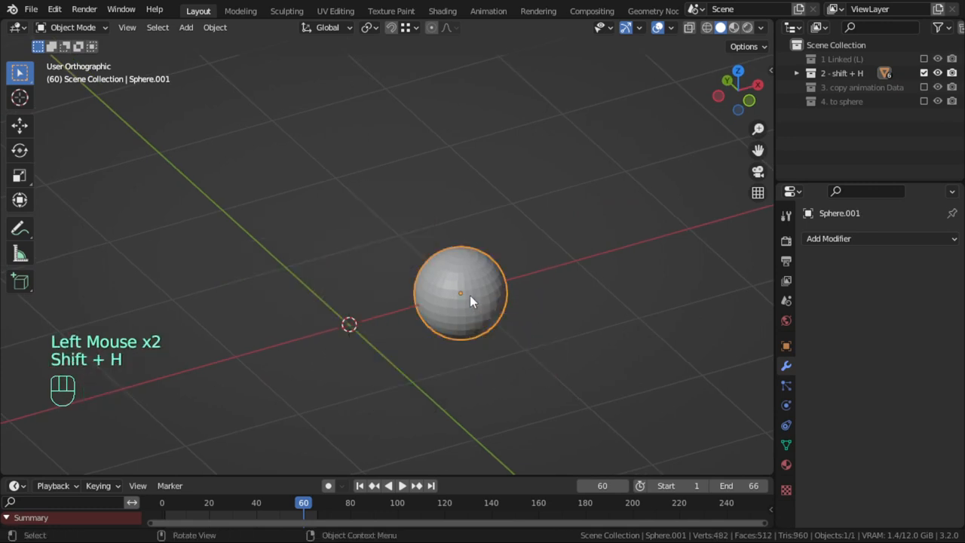
key(alt+h)
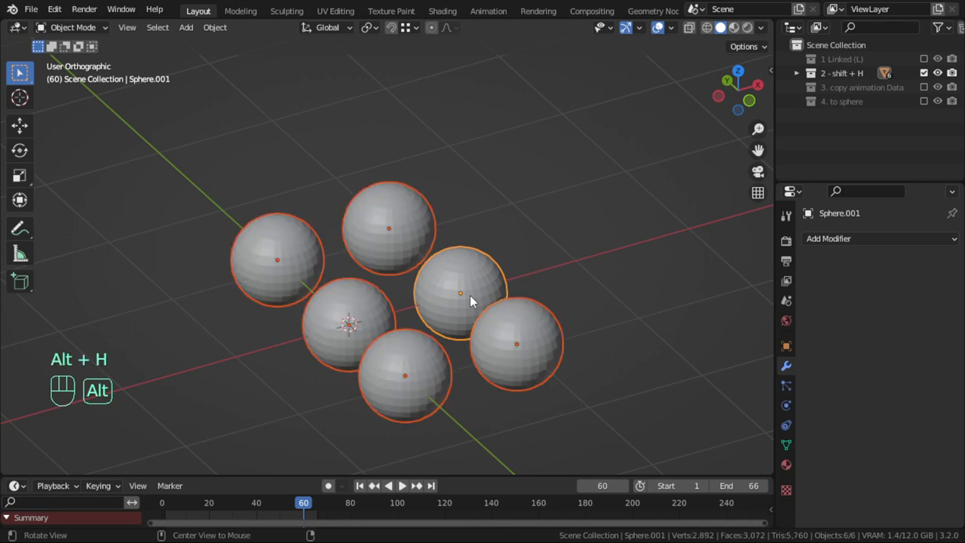
key(alt+a)
Isolate the front sphere the same way, reveal the others again, and exclude the collection
click(422, 357)
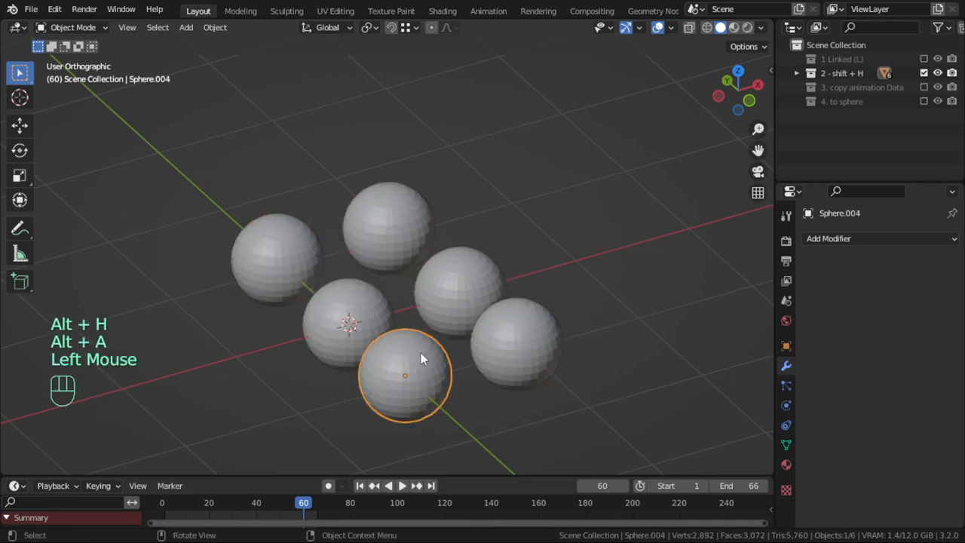
key(shift+h)
key(alt+h)
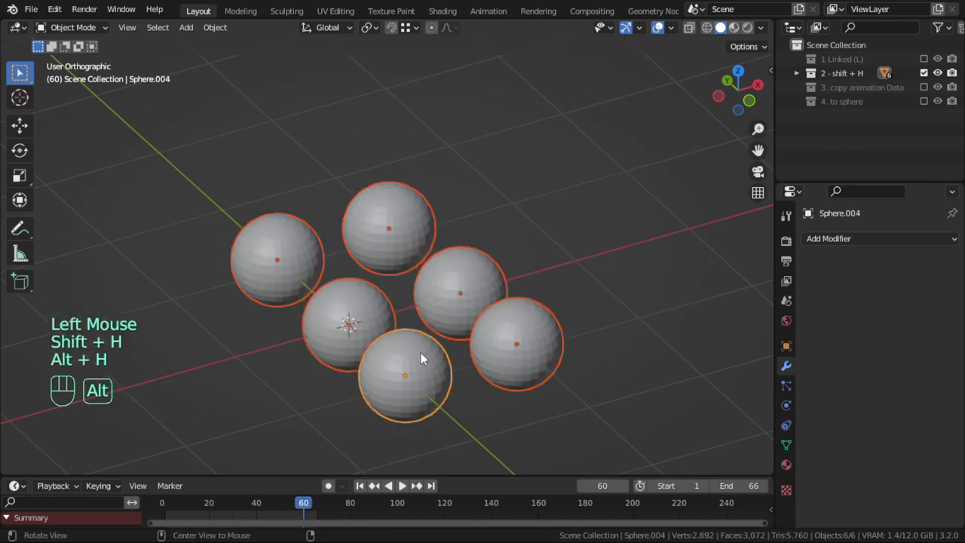
key(alt+a)
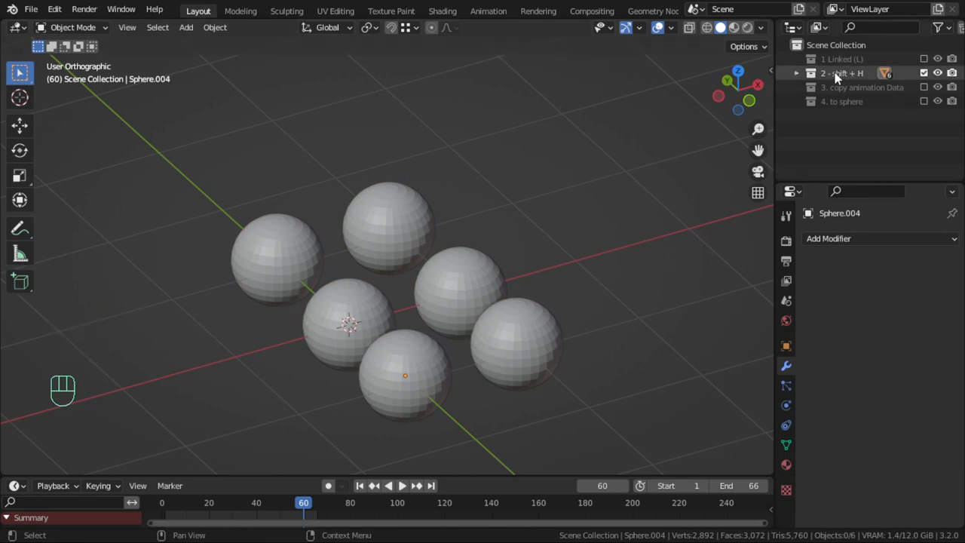
click(924, 73)
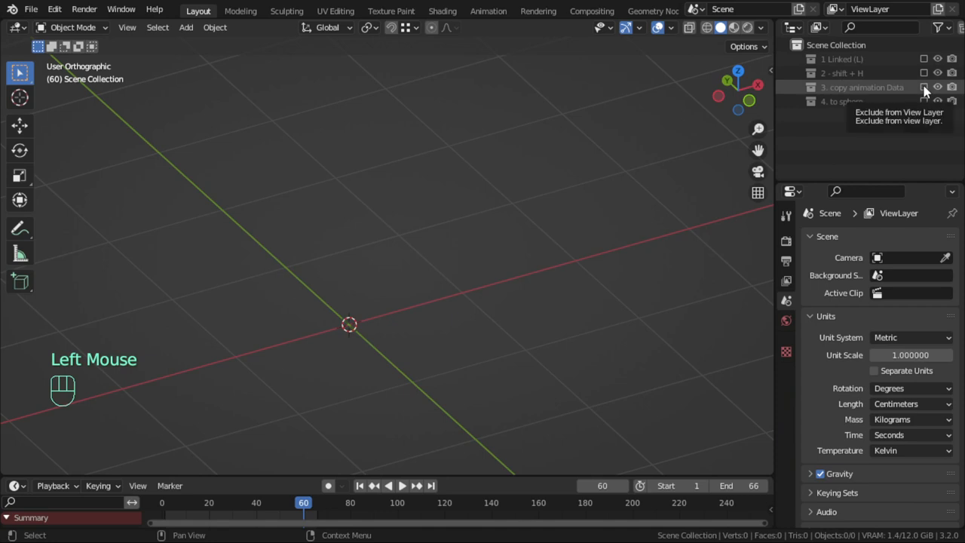
click(924, 87)
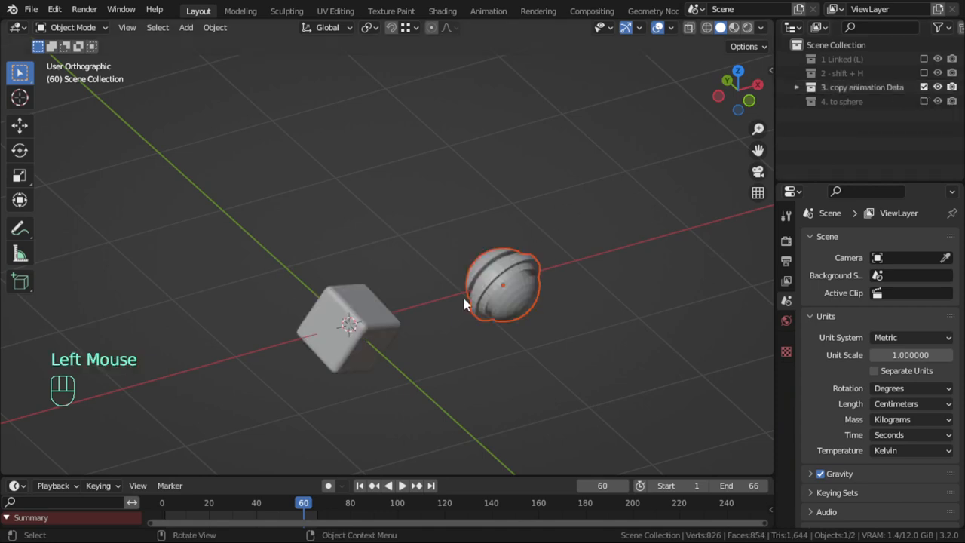
mouse_move(481, 306)
middle_down()
mouse_move(439, 298)
mouse_move(477, 301)
mouse_move(468, 271)
mouse_move(410, 303)
mouse_move(417, 279)
middle_up()
click(377, 279)
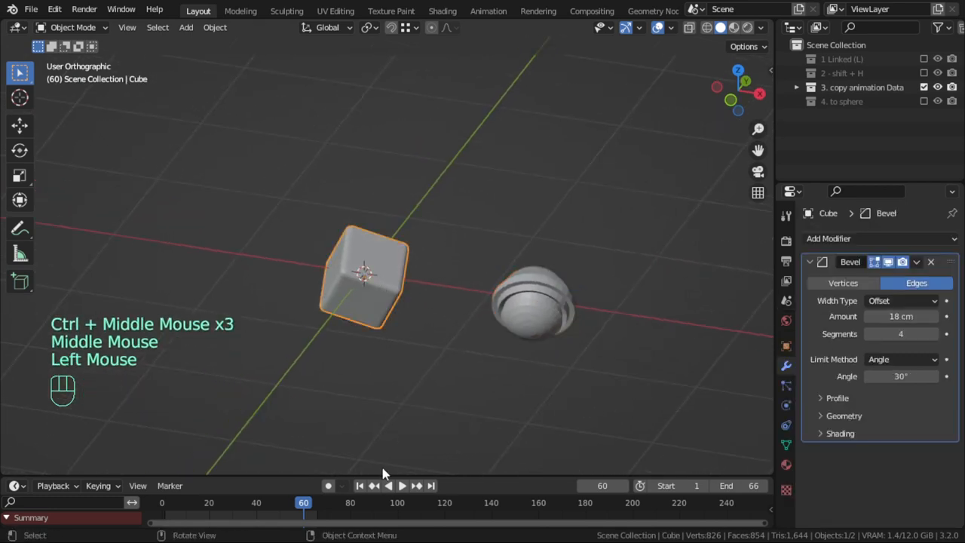
click(398, 486)
drag(452, 474, 452, 440)
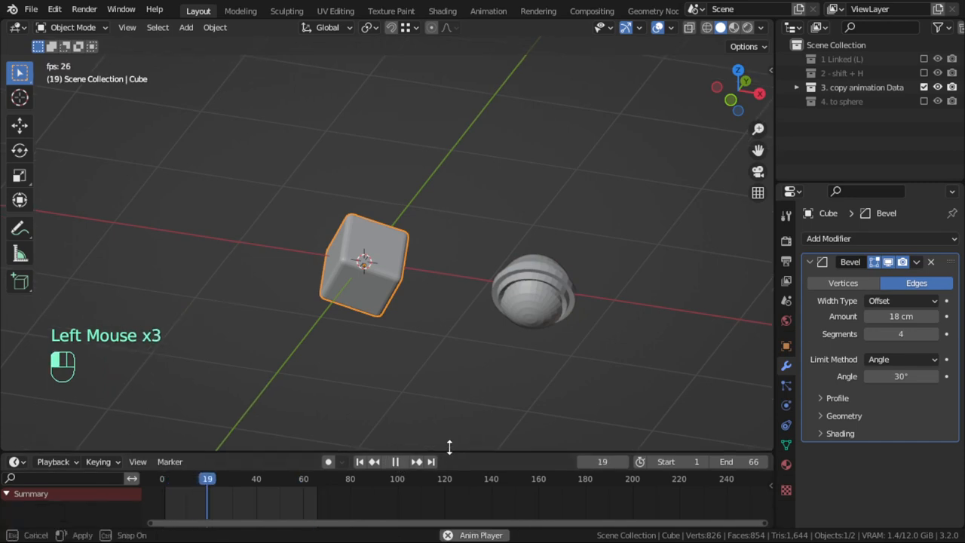
key(Escape)
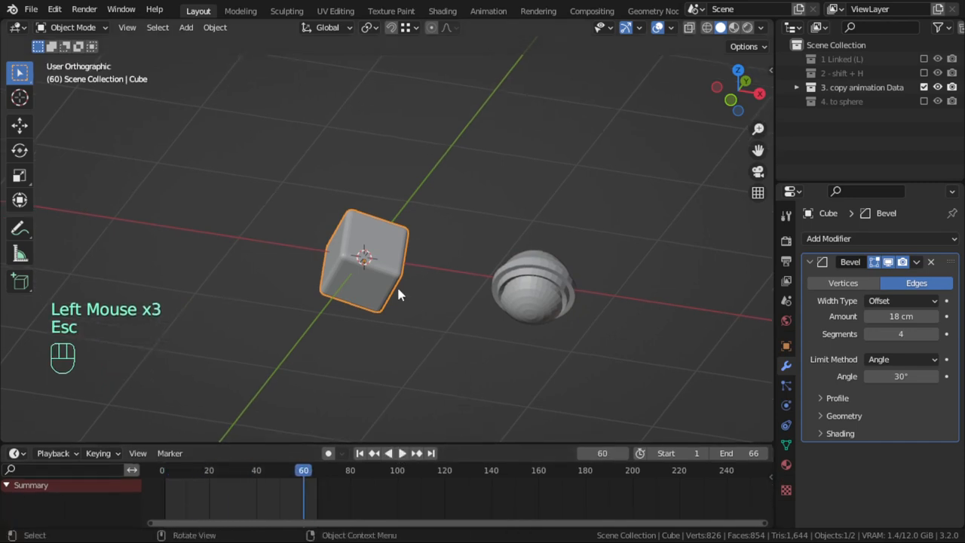
click(539, 294)
click(384, 266)
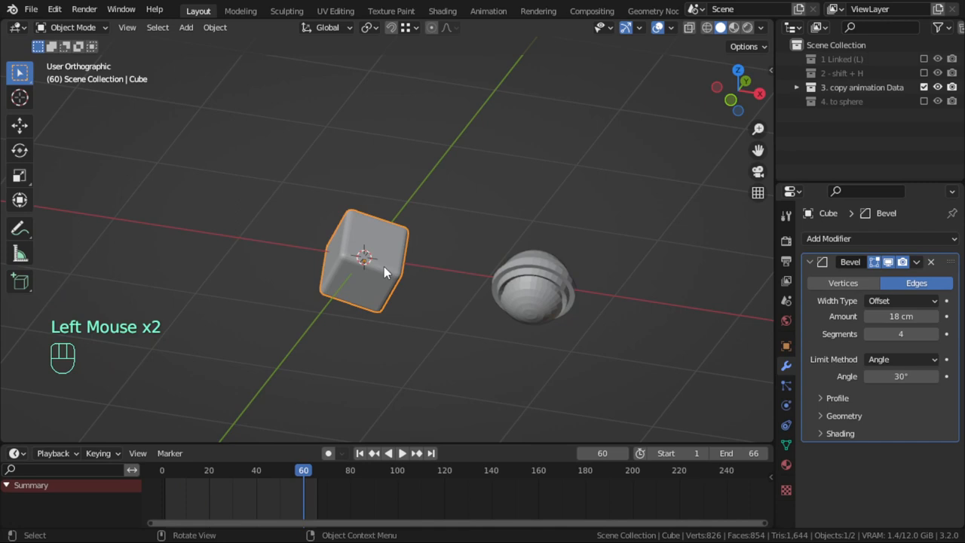
key(KP_1)
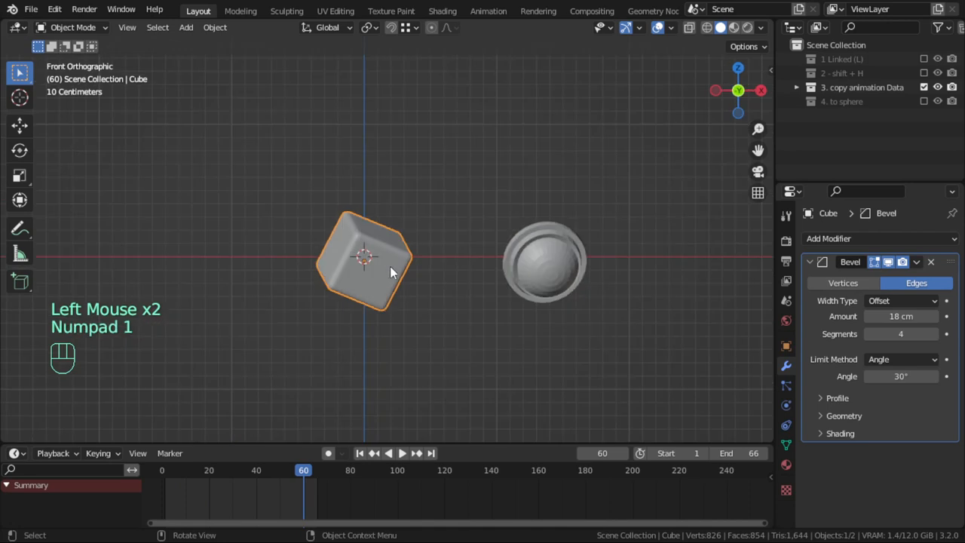
key(F9)
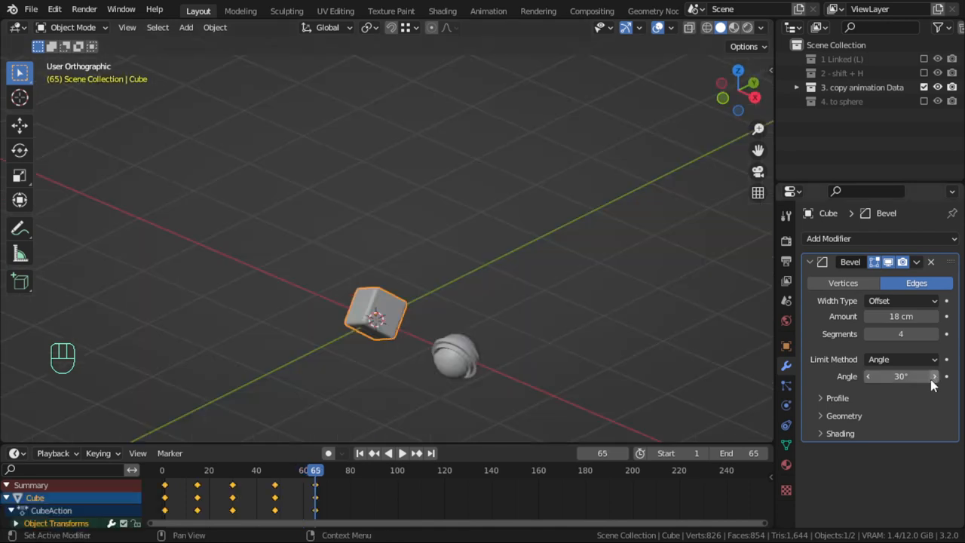
click(401, 453)
middle_drag(475, 361, 536, 315)
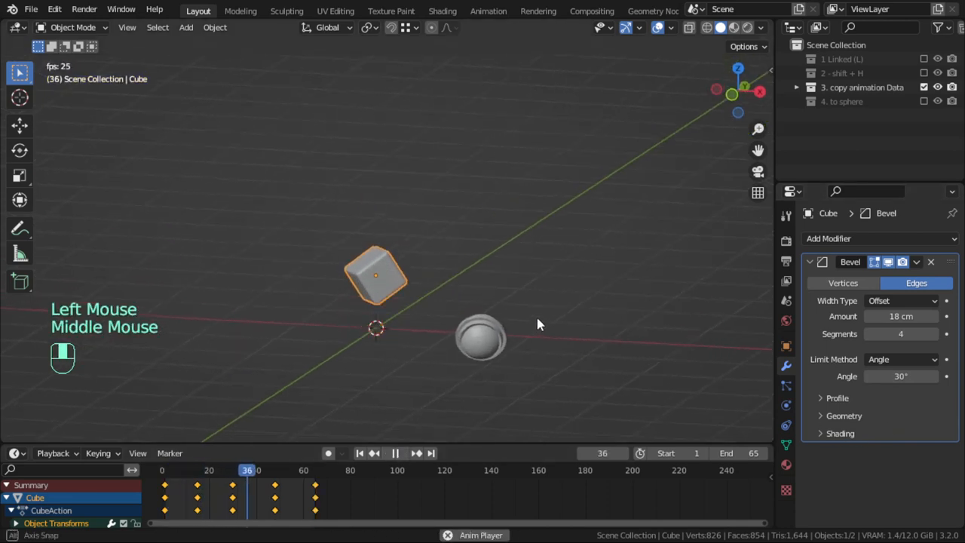
shift+middle_drag(516, 276, 481, 362)
click(464, 352)
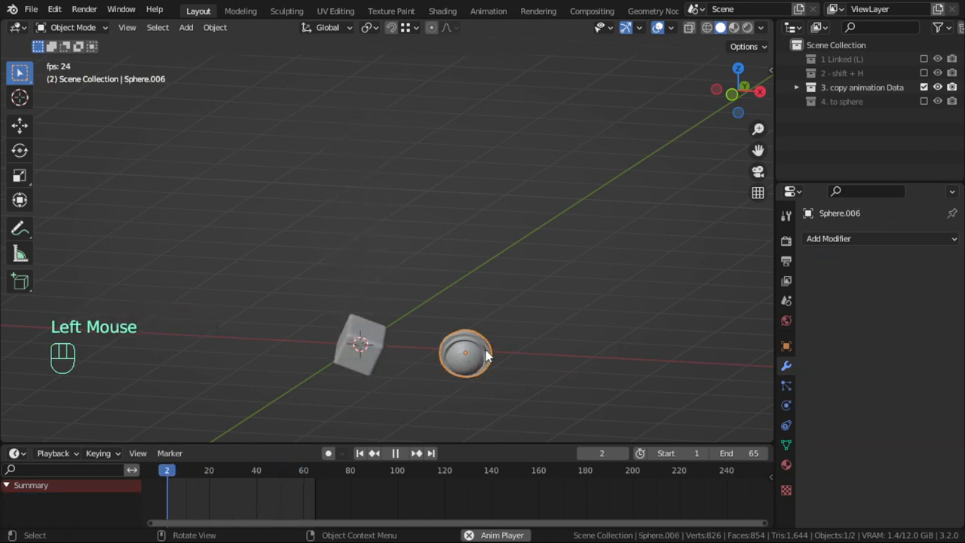
middle_drag(472, 362, 490, 334)
mouse_move(489, 292)
ctrl+middle_down()
mouse_move(501, 271)
mouse_move(495, 285)
ctrl+middle_up()
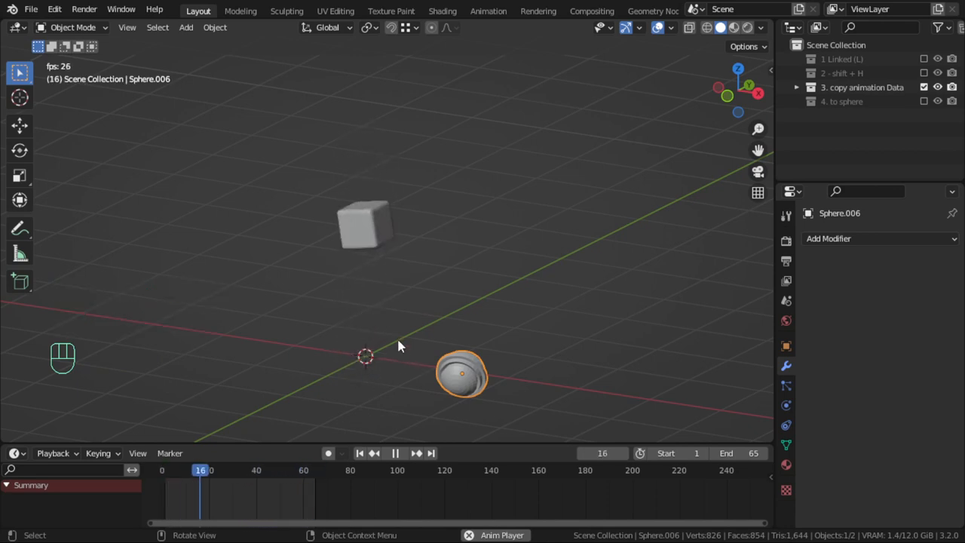
key(Escape)
With the sphere selected and the cube active, link the cube's animation data to the sphere
shift+click(386, 356)
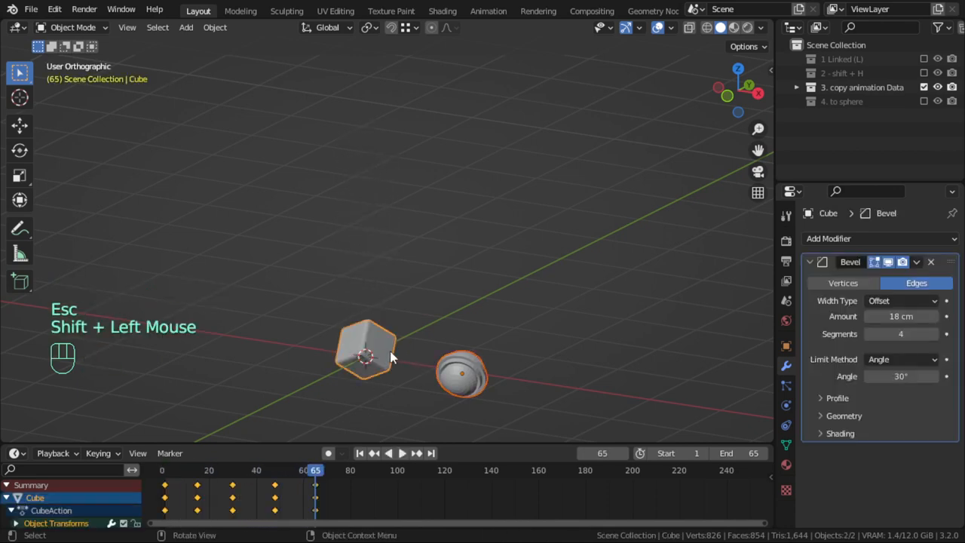
double_click(474, 367)
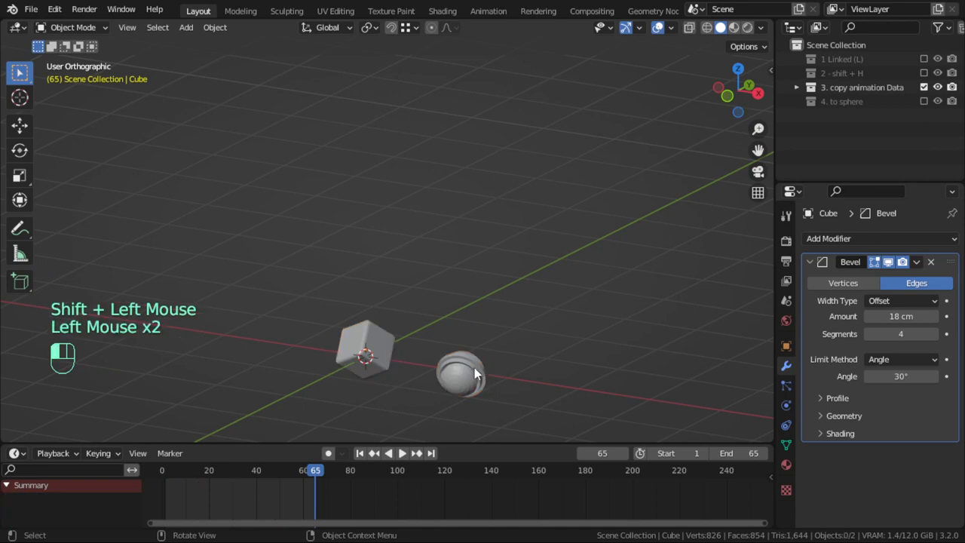
shift+click(392, 362)
scroll(389, 355, up, 1)
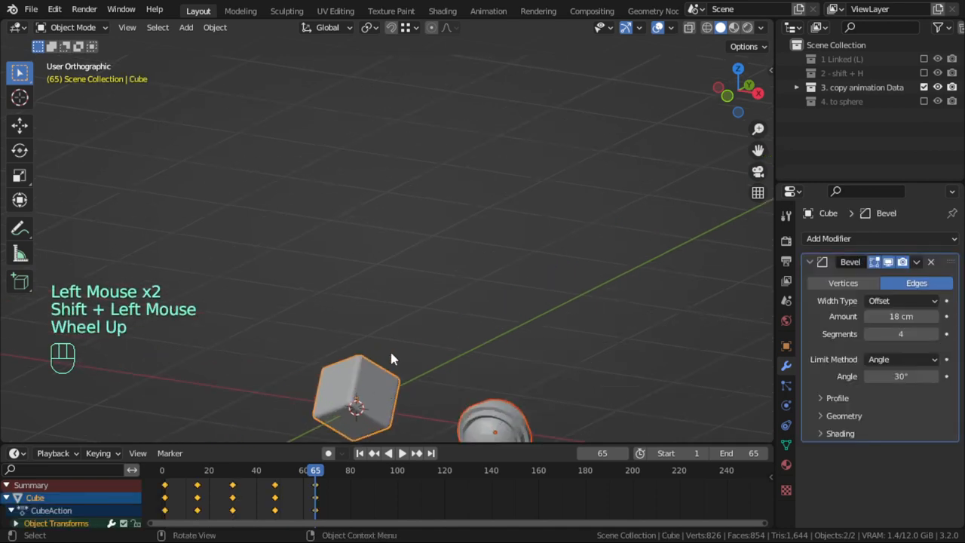
scroll(388, 362, down, 2)
key(ctrl+l)
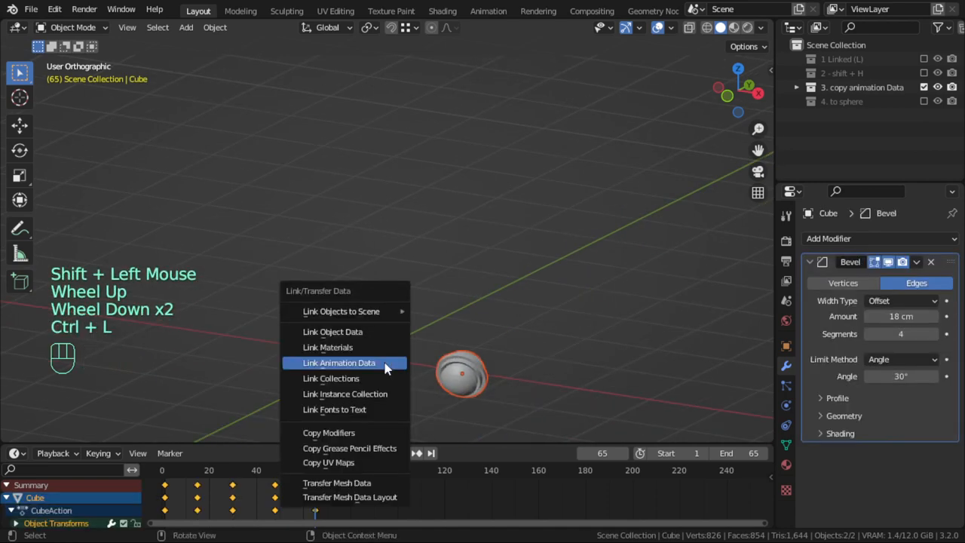
click(386, 365)
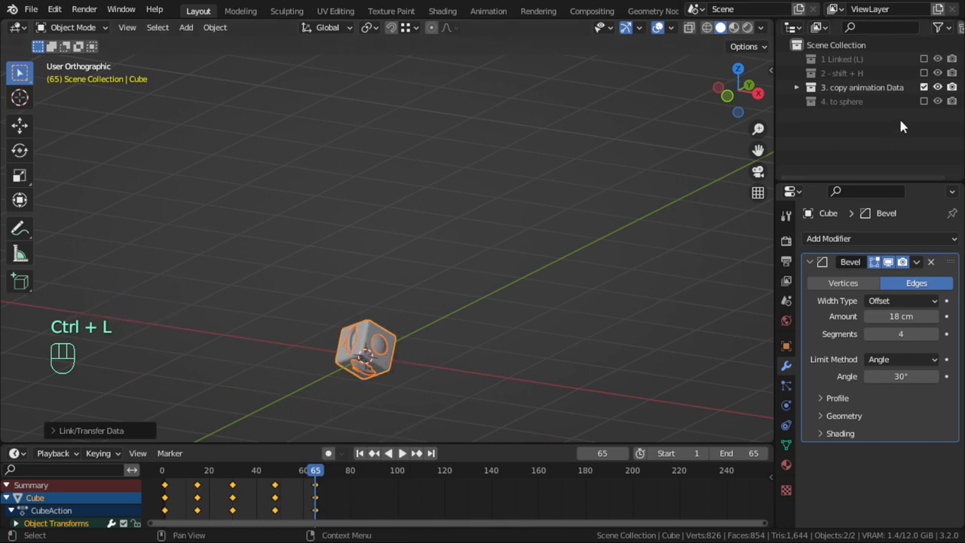
Hide the cube in the Outliner, play the animation to watch the sphere move, then switch off the collection
click(796, 88)
click(937, 101)
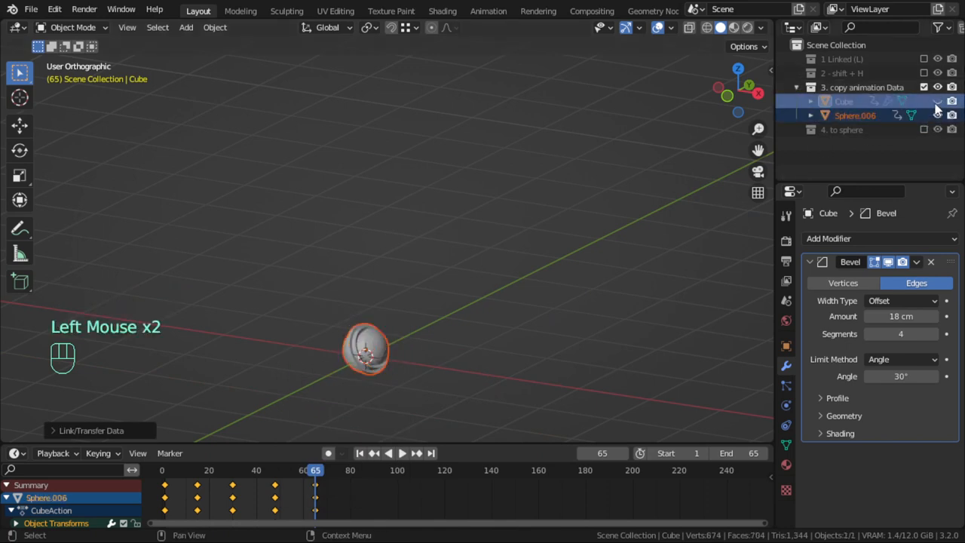
click(401, 453)
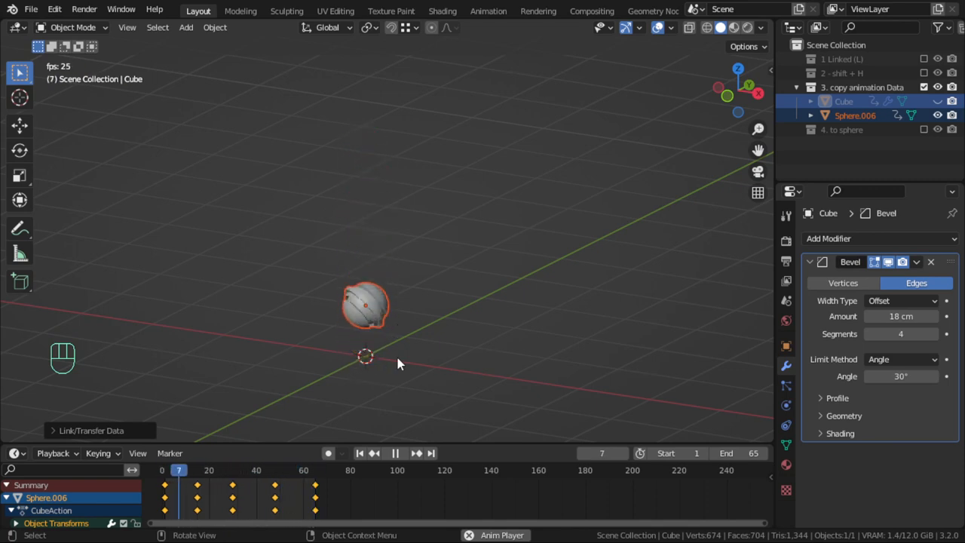
key(Escape)
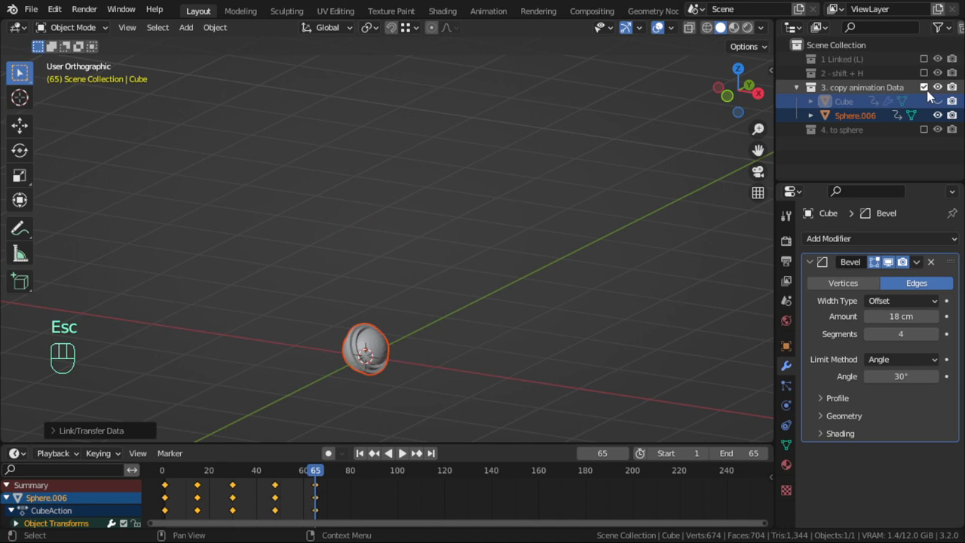
click(924, 87)
Enable the '4. to sphere' collection, select Plane.001 and edit its mesh from top view
click(924, 101)
click(478, 248)
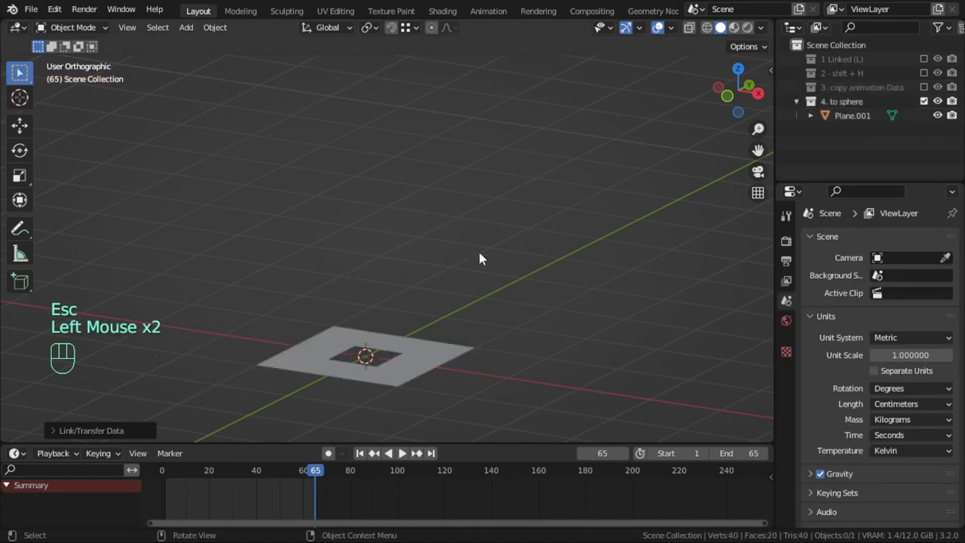
click(432, 372)
key(KP_7)
scroll(430, 367, up, 2)
key(Tab)
mouse_move(425, 369)
shift+middle_down()
mouse_move(413, 241)
mouse_move(455, 283)
shift+middle_up()
shift+middle_drag(455, 279, 461, 279)
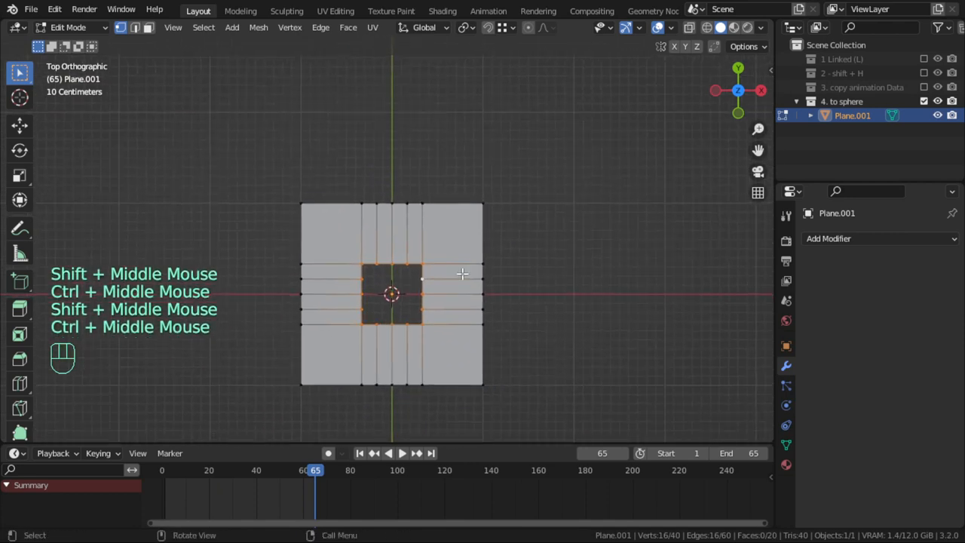
Try LoopTools Circle on the hole's edge loop, then undo it
right_click(445, 252)
mouse_move(384, 134)
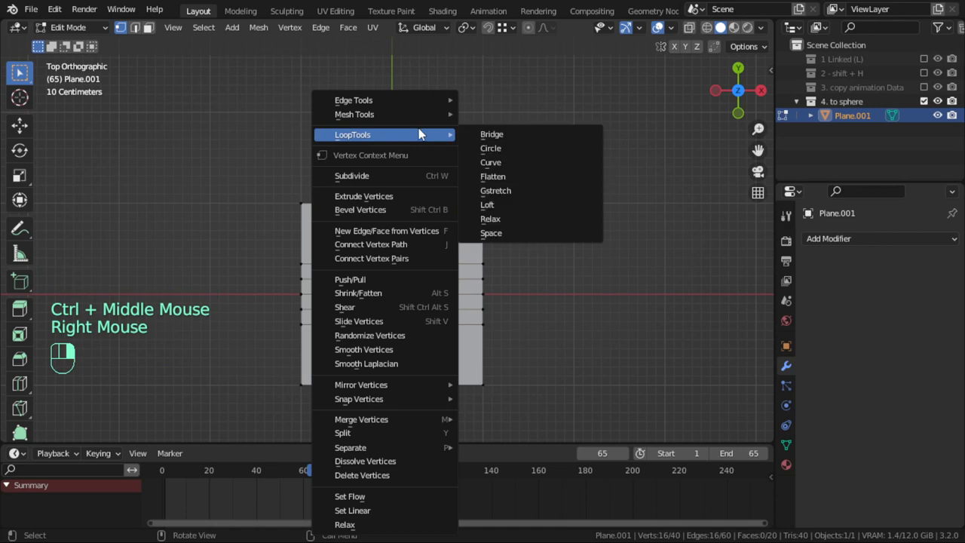
click(499, 150)
key(ctrl+z)
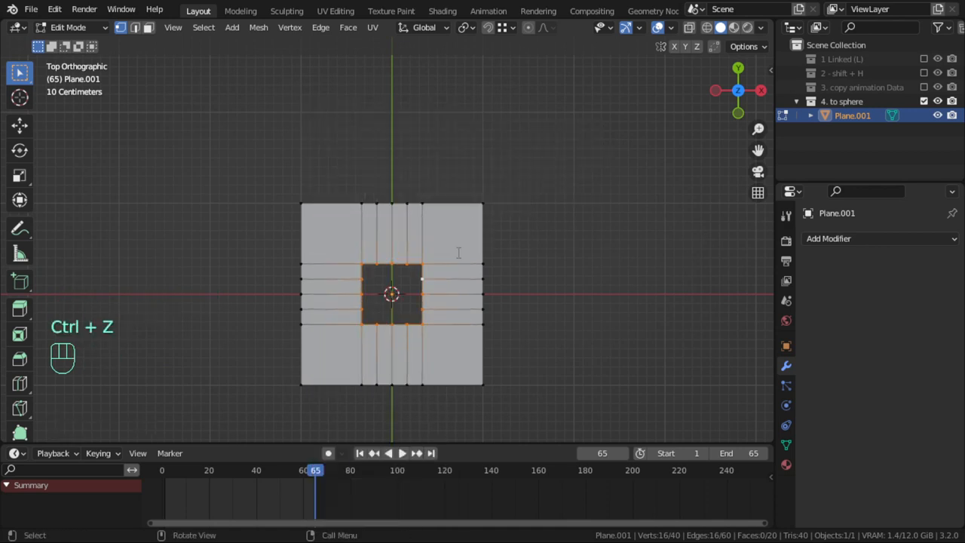
Reshape the square hole into a full circle with To Sphere at factor 1, after one cancelled attempt from the F3 search
key(F3)
text(to)
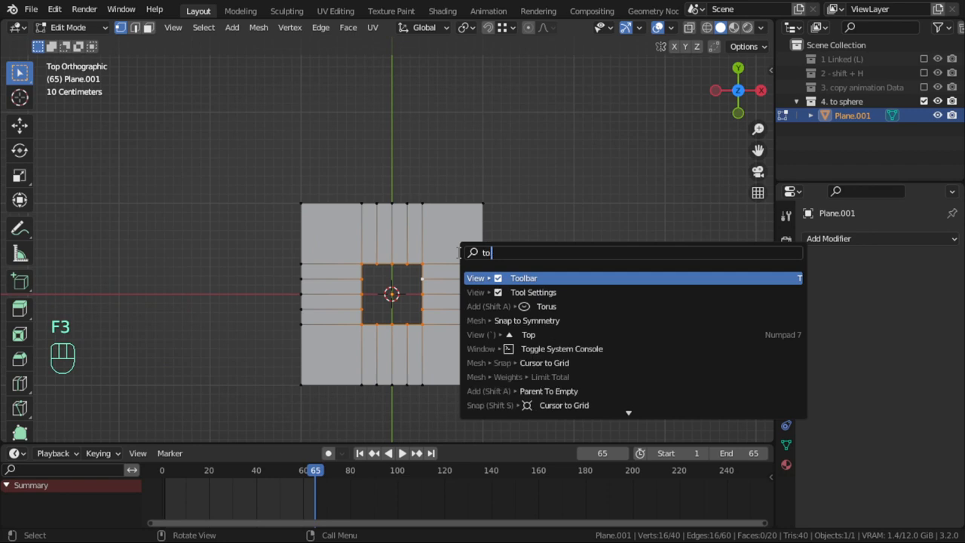
text( sphere)
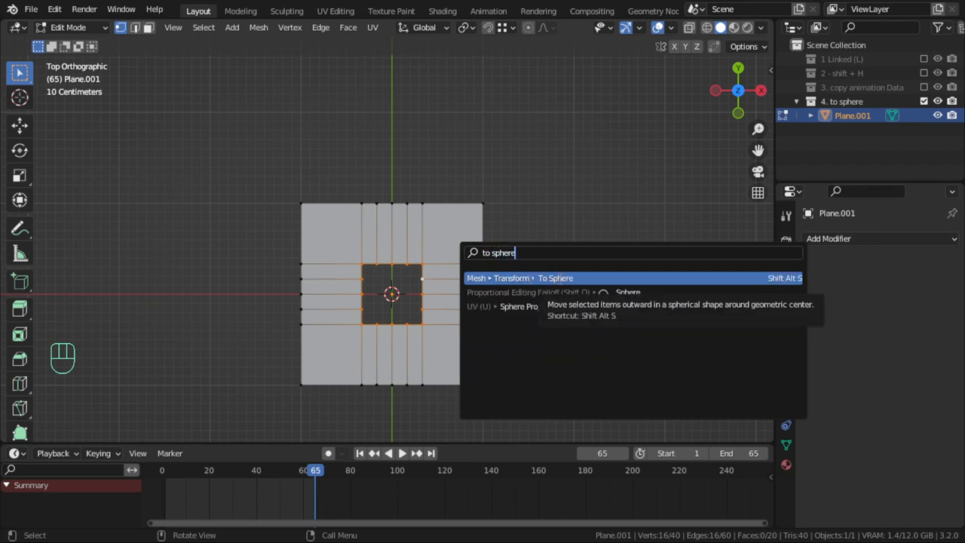
key(Return)
key(Escape)
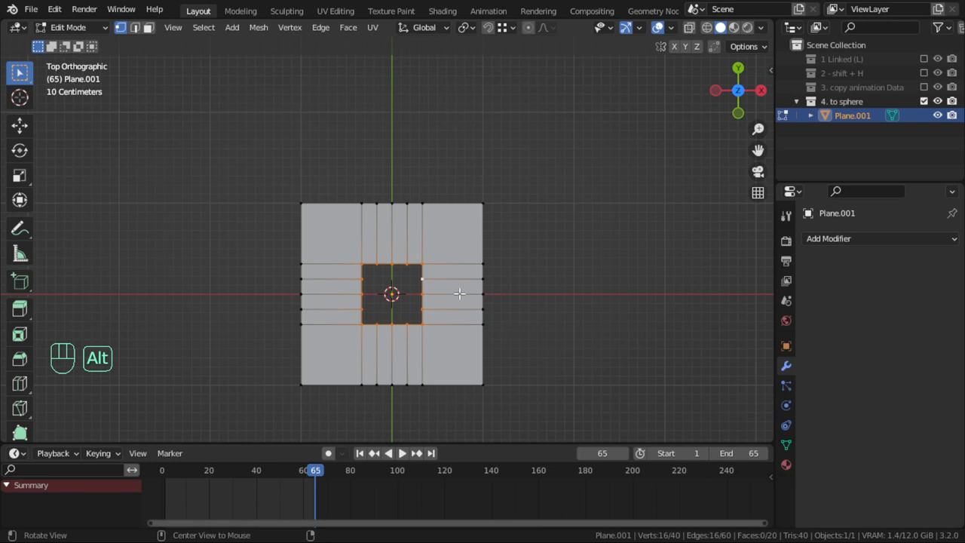
key(shift+alt+s)
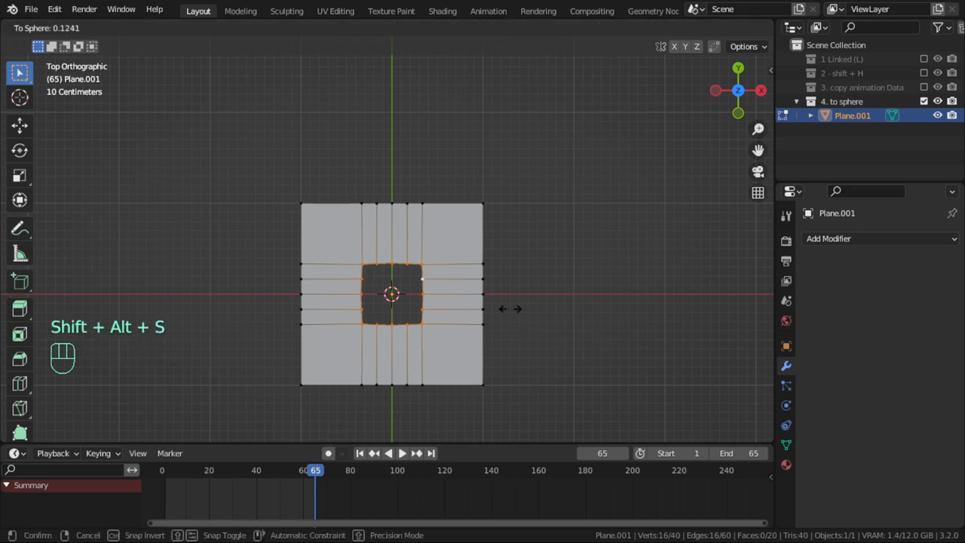
click(448, 411)
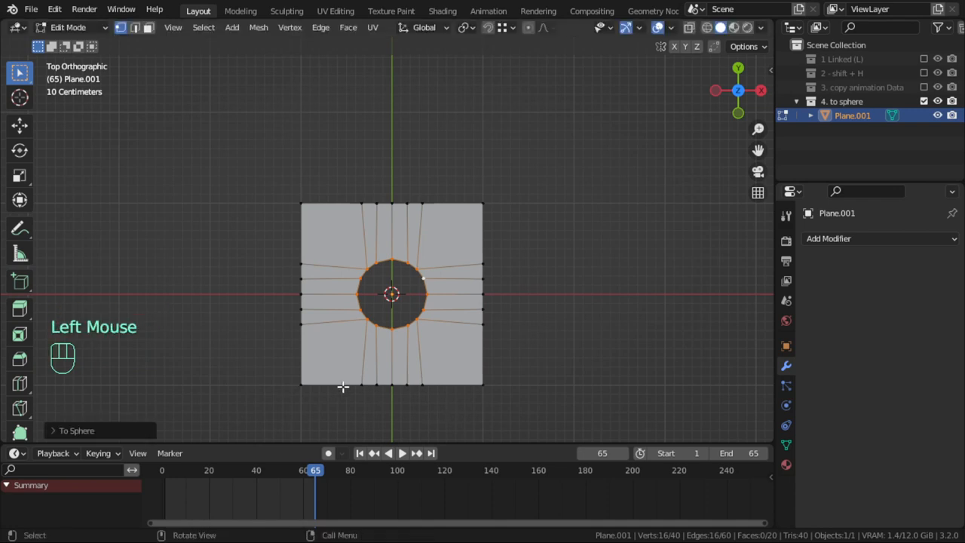
Back in Object Mode, add a level 2 Subdivision Surface modifier to round the plane's corners
key(Tab)
scroll(415, 334, up, 2)
key(Tab)
mouse_move(426, 343)
shift+middle_down()
mouse_move(380, 273)
mouse_move(394, 278)
shift+middle_up()
key(Tab)
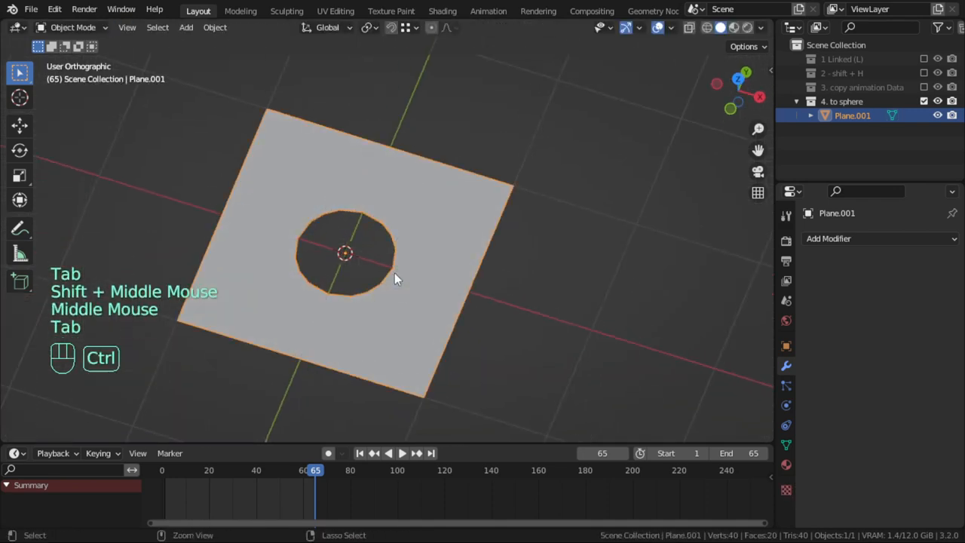
key(ctrl+2)
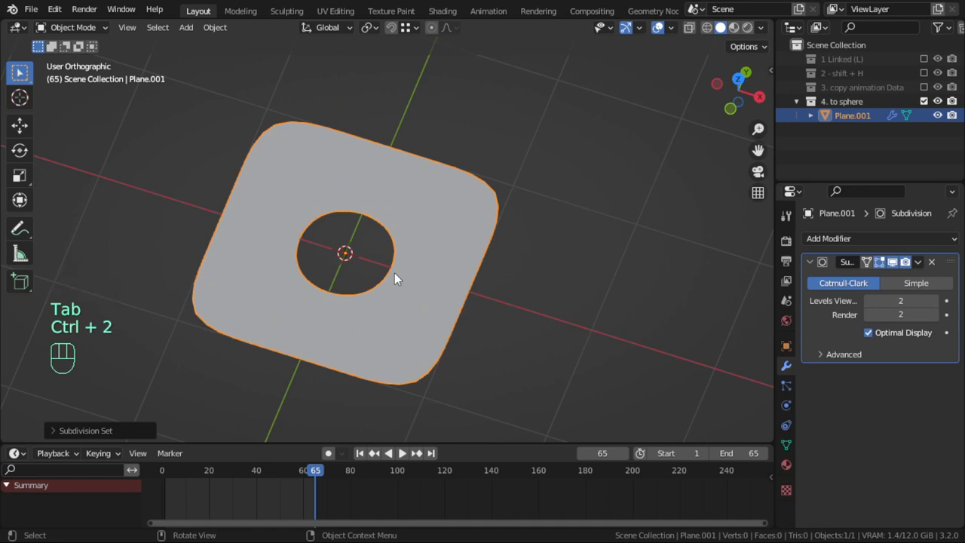